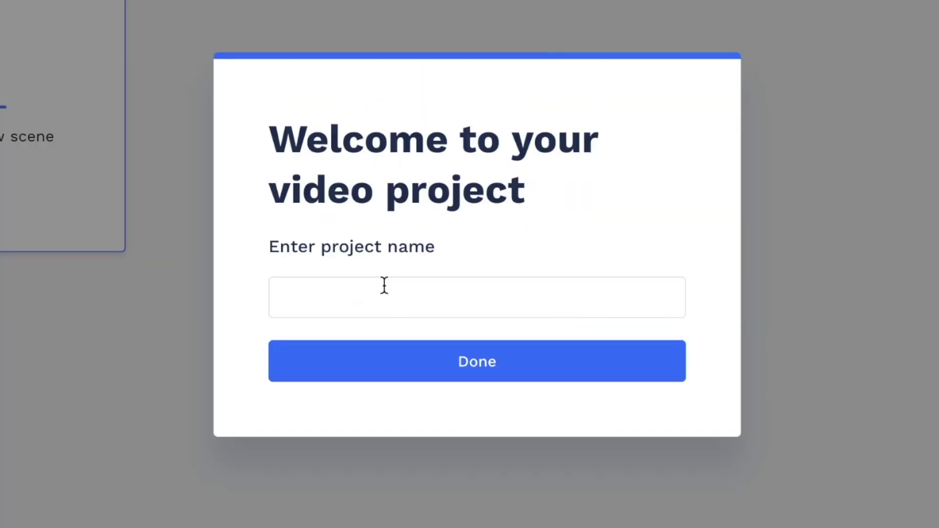
- Name the new video project "Protein Packed Pancakes" and confirm it
{"action": "left_click", "coordinate": [384, 290]}
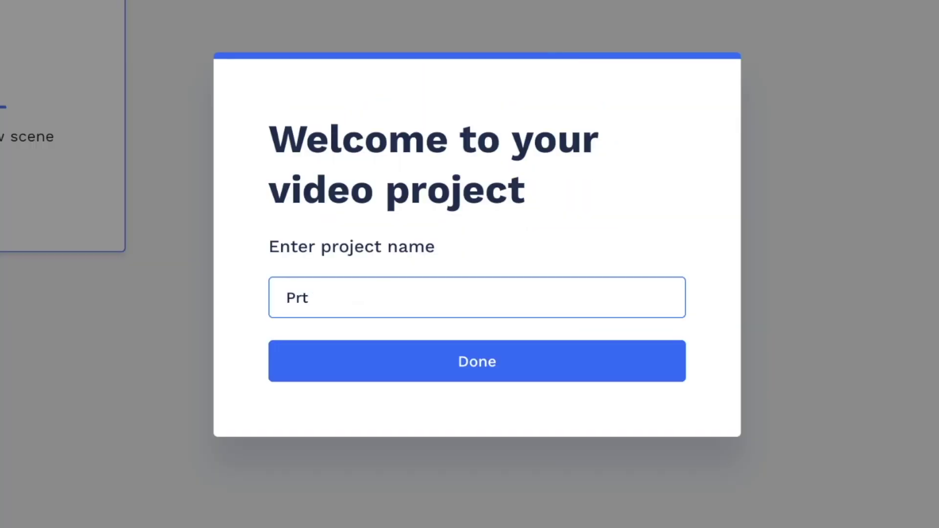
{"action": "type", "text": "Protein Packed Pancakes"}
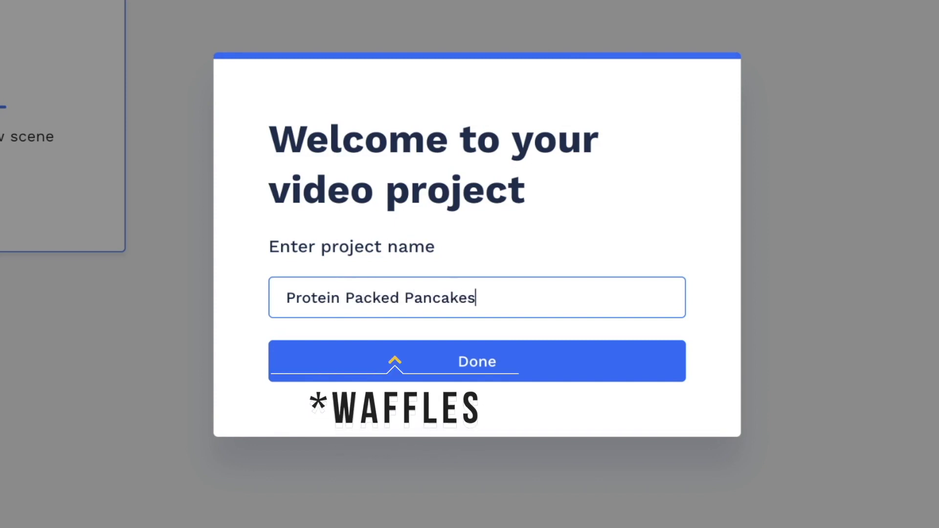
{"action": "left_click", "coordinate": [514, 371]}
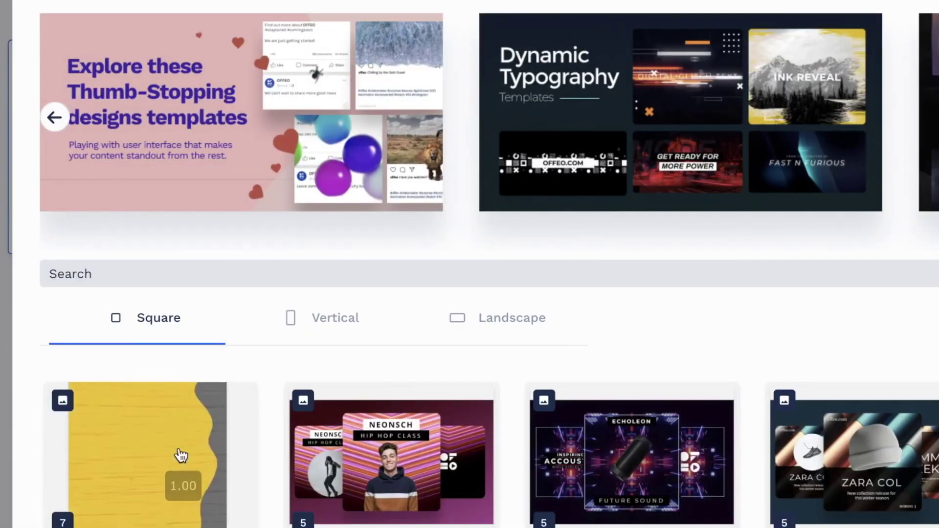
- Browse the square video templates and preview some of the designs
{"action": "scroll", "coordinate": [486, 473], "scroll_direction": "down", "scroll_amount": 3}
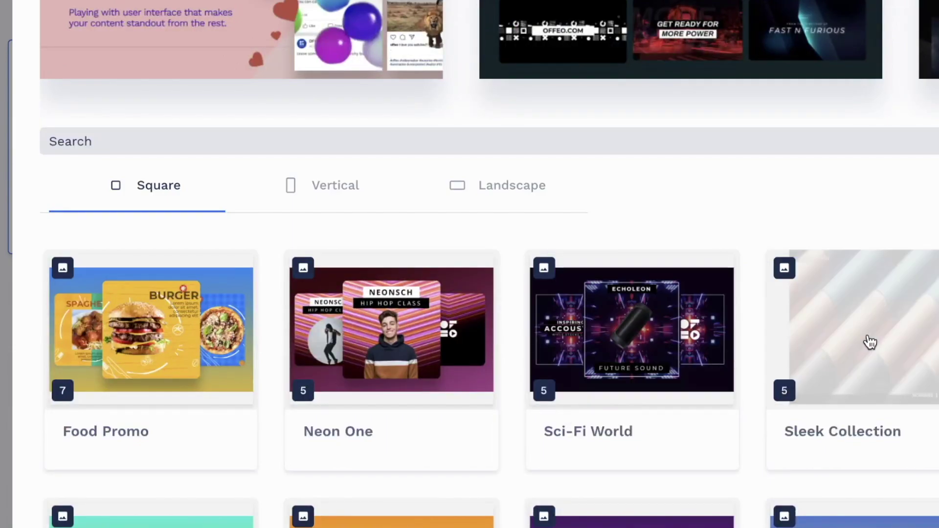
{"action": "scroll", "coordinate": [871, 343], "scroll_direction": "down", "scroll_amount": 3}
{"action": "scroll", "coordinate": [871, 343], "scroll_direction": "down", "scroll_amount": 3}
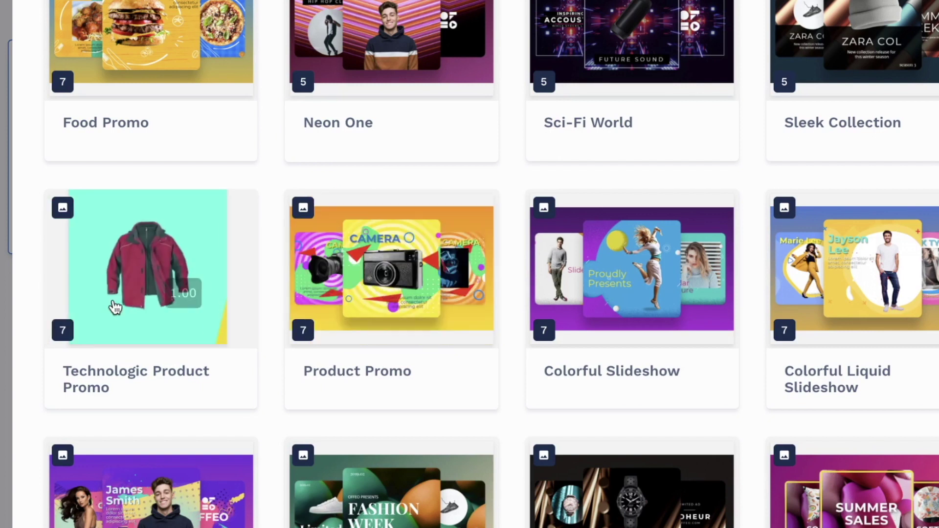
{"action": "scroll", "coordinate": [159, 361], "scroll_direction": "down", "scroll_amount": 8}
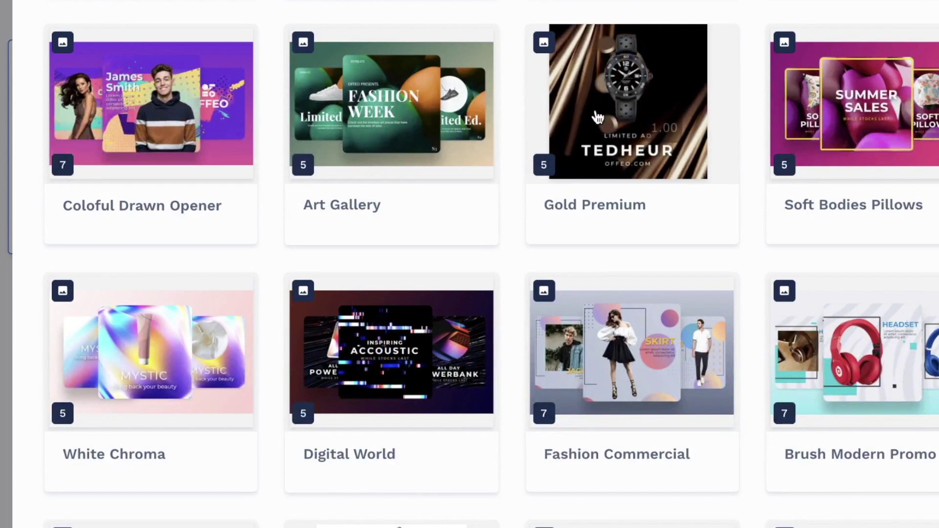
{"action": "scroll", "coordinate": [602, 185], "scroll_direction": "down", "scroll_amount": 5}
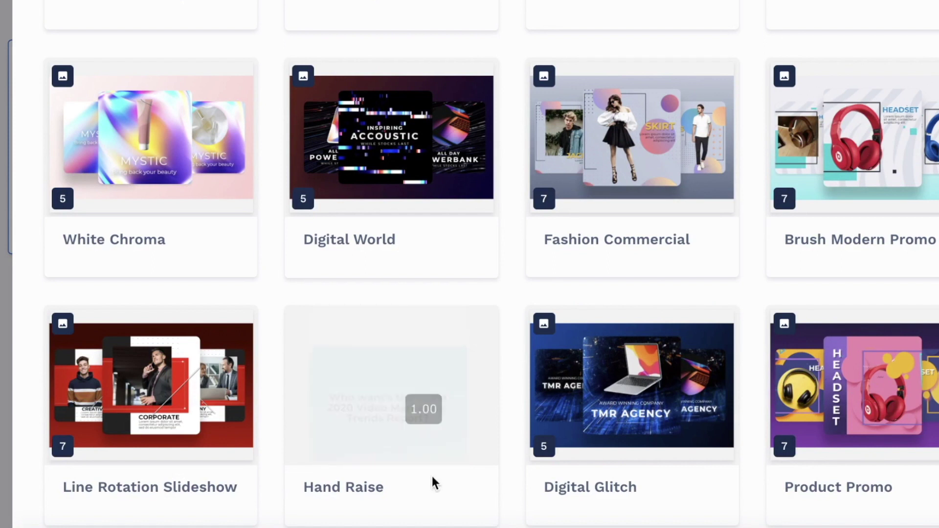
{"action": "scroll", "coordinate": [441, 464], "scroll_direction": "up", "scroll_amount": 15}
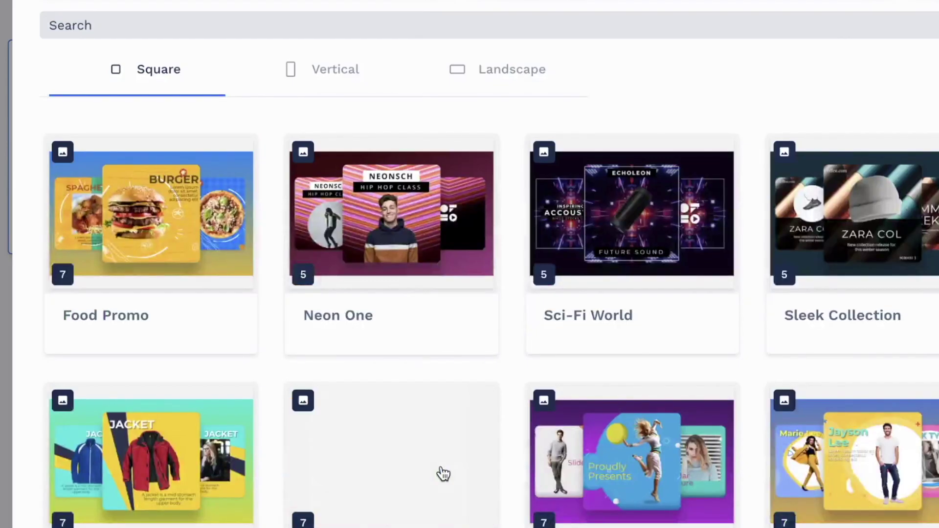
- Search the templates for "food" and filter them by the Food tag
{"action": "scroll", "coordinate": [440, 469], "scroll_direction": "up", "scroll_amount": 5}
{"action": "left_click", "coordinate": [379, 275]}
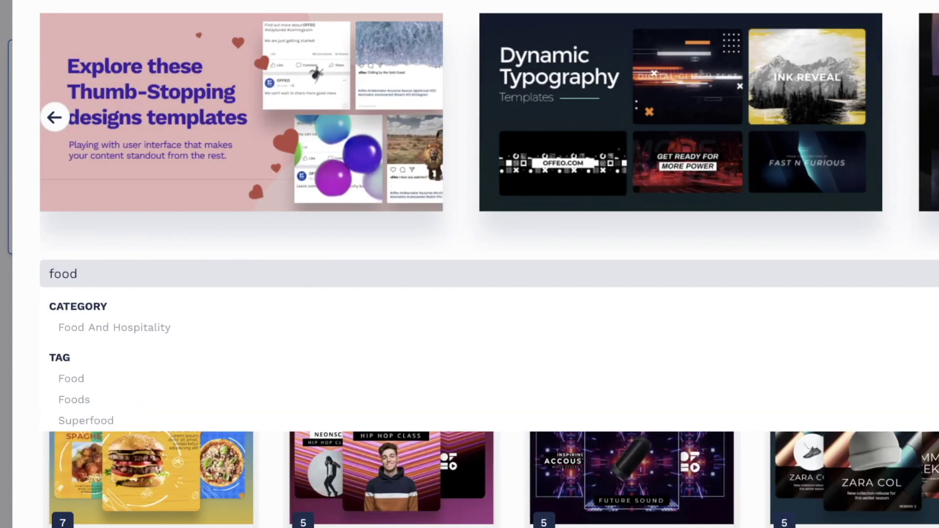
{"action": "left_click", "coordinate": [98, 382]}
- Preview the square food templates and open the Cafe Promo design
{"action": "scroll", "coordinate": [331, 303], "scroll_direction": "down", "scroll_amount": 5}
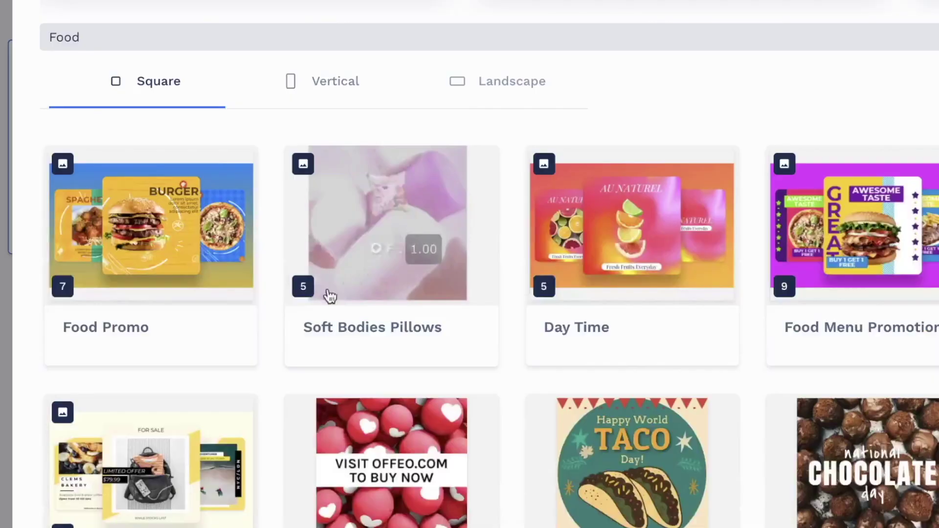
{"action": "scroll", "coordinate": [313, 77], "scroll_direction": "down", "scroll_amount": 1}
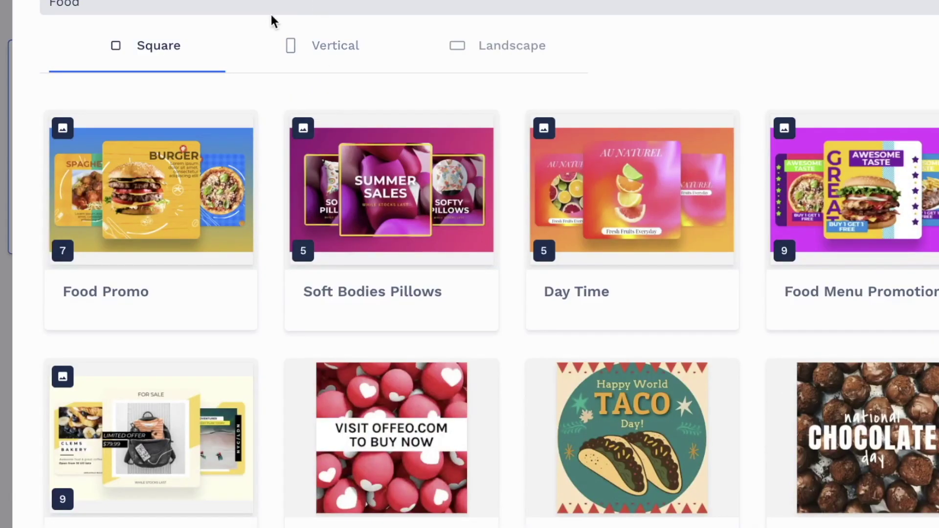
{"action": "mouse_move", "coordinate": [177, 163]}
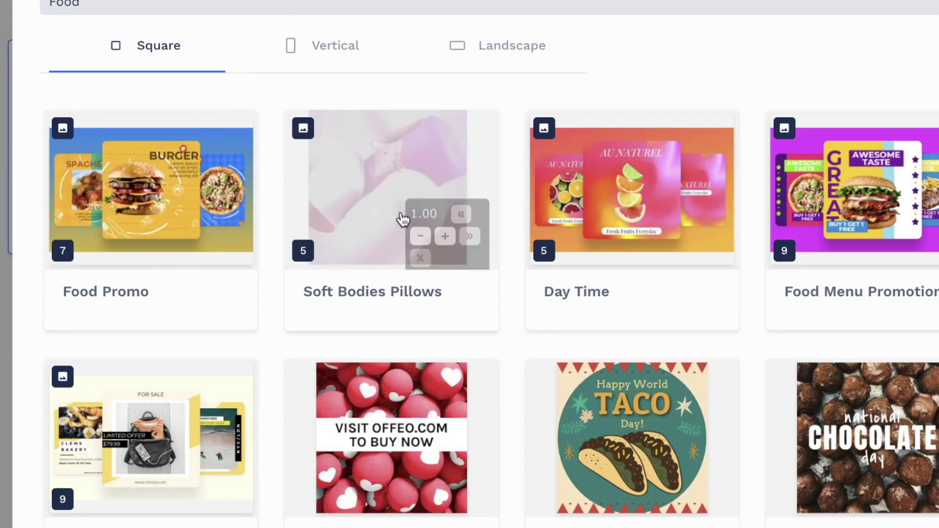
{"action": "mouse_move", "coordinate": [855, 202]}
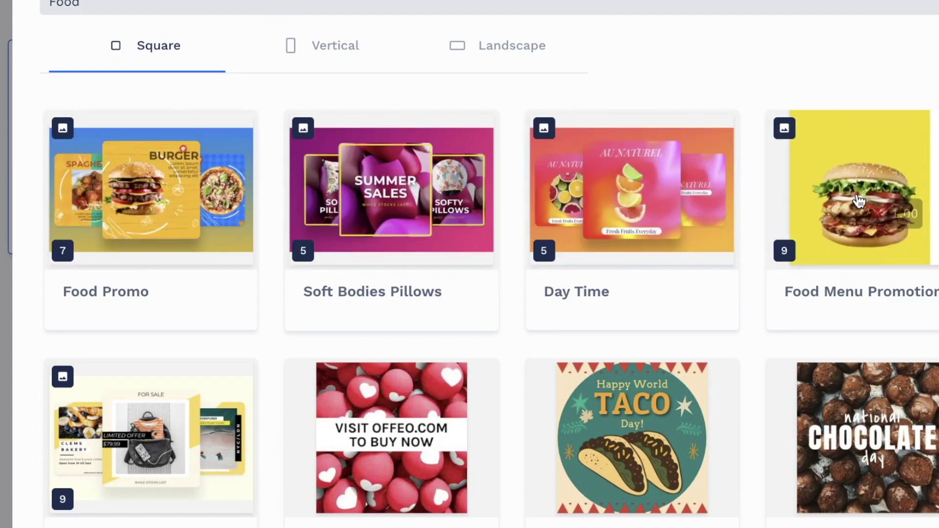
{"action": "scroll", "coordinate": [590, 184], "scroll_direction": "down", "scroll_amount": 10}
{"action": "mouse_move", "coordinate": [590, 184]}
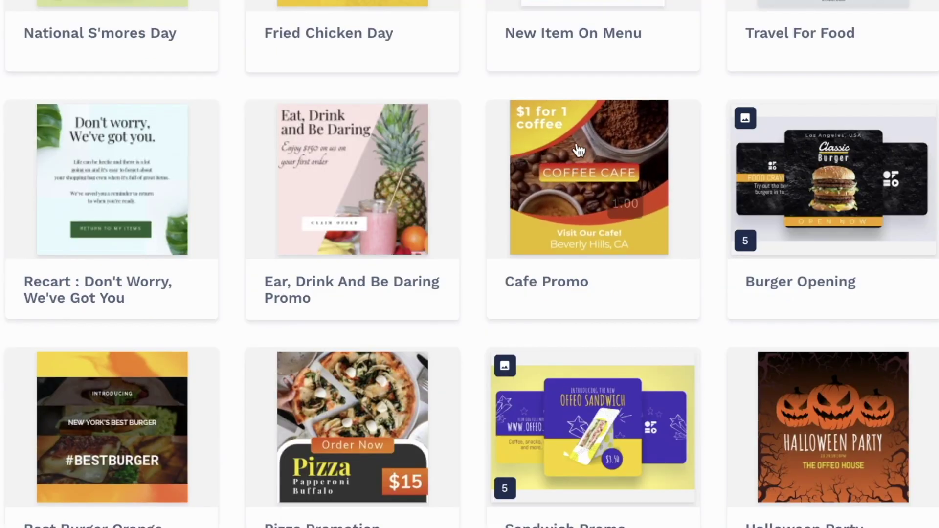
{"action": "left_click", "coordinate": [577, 176]}
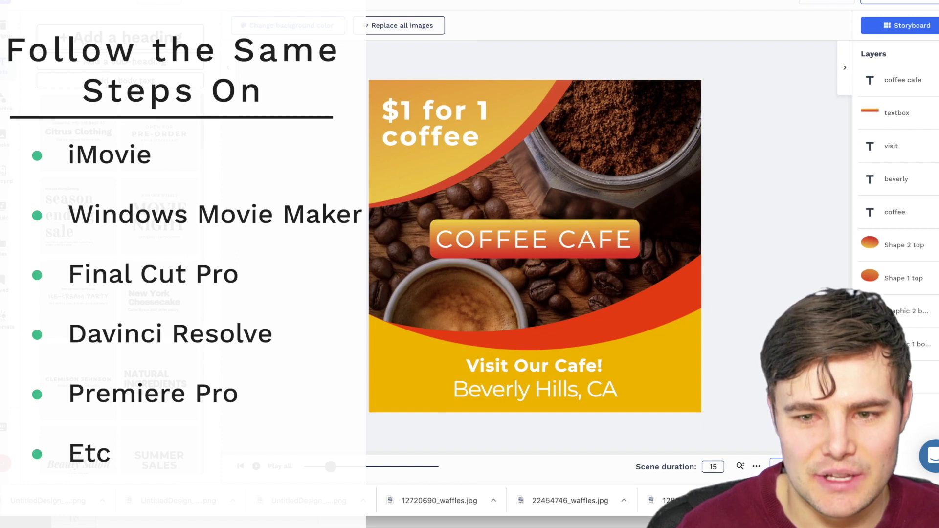
- Expand the scene's timeline and examine the timing tracks of its layers
{"action": "left_click", "coordinate": [778, 466]}
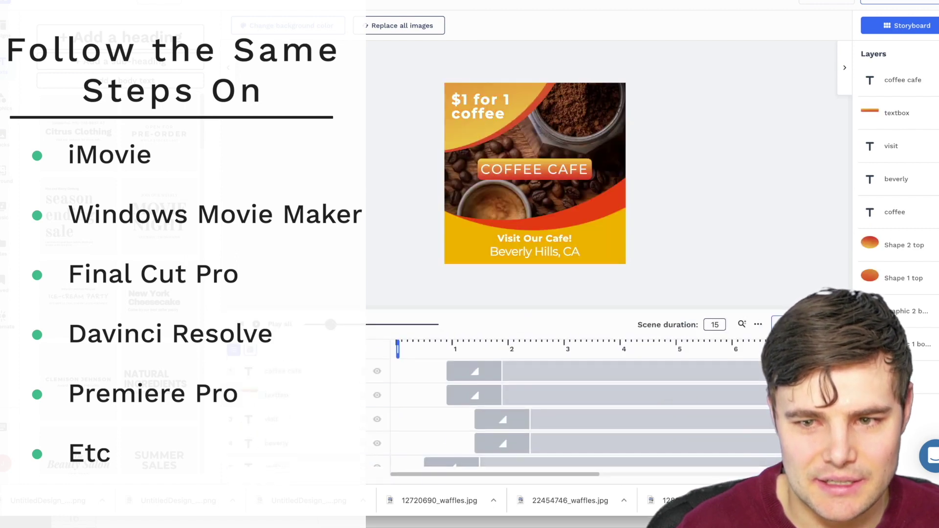
{"action": "scroll", "coordinate": [577, 413], "scroll_direction": "down", "scroll_amount": 5}
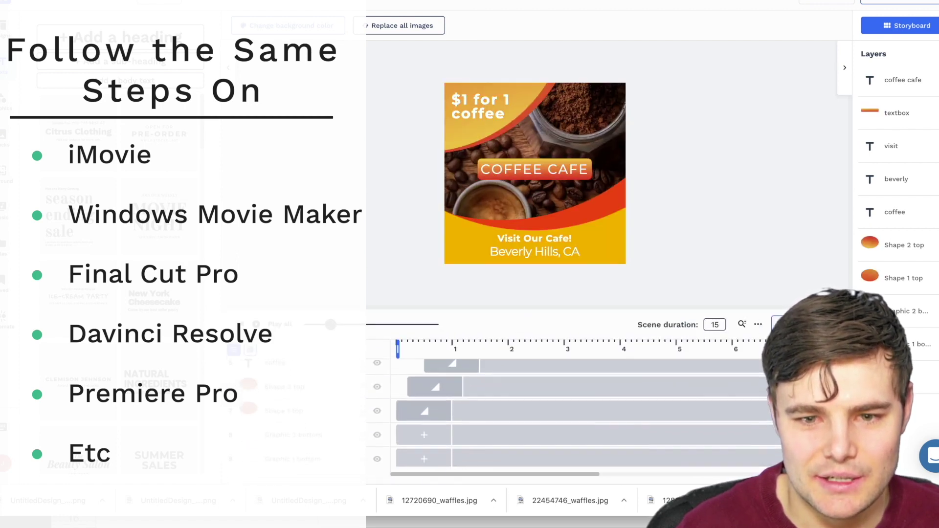
{"action": "left_click_drag", "start_coordinate": [587, 478], "coordinate": [515, 474]}
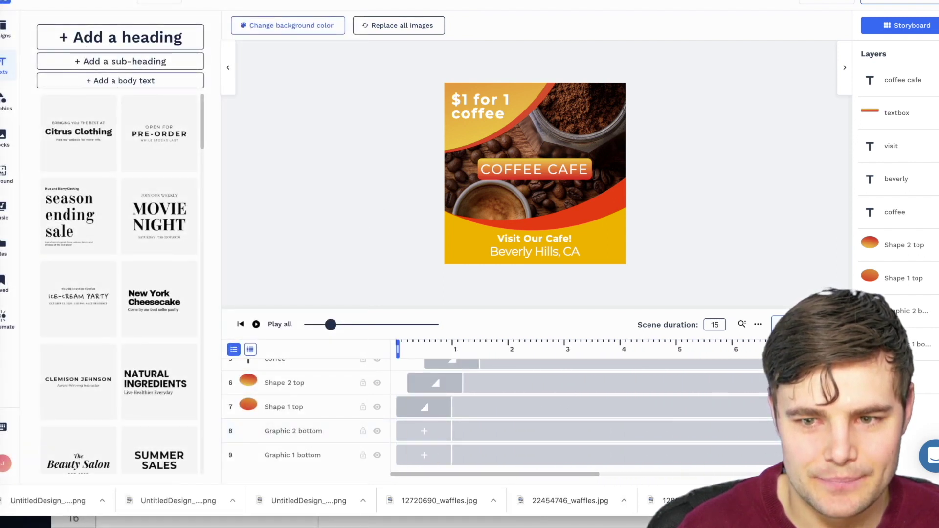
- Set the coffee cafe text's entrance animation to Fly In and play the scene to preview it
{"action": "scroll", "coordinate": [538, 421], "scroll_direction": "up", "scroll_amount": 5}
{"action": "left_click", "coordinate": [476, 375]}
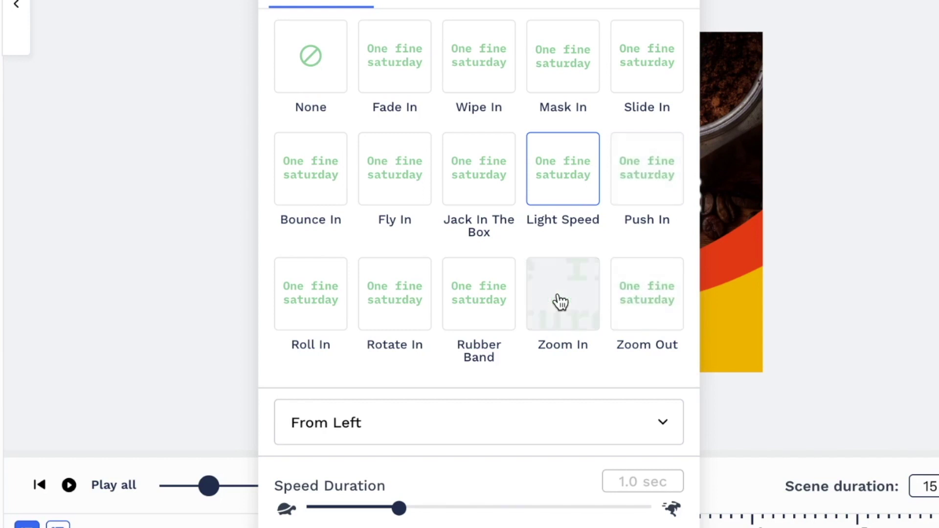
{"action": "left_click", "coordinate": [391, 176]}
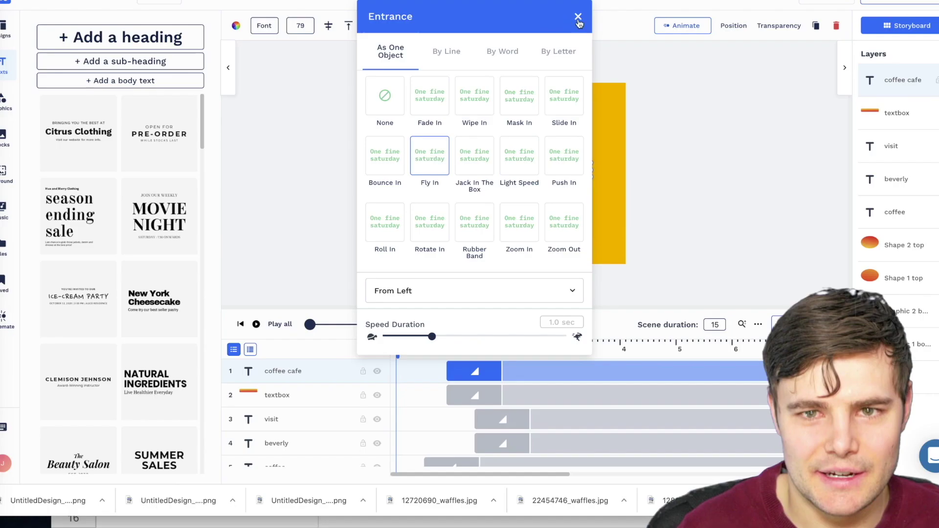
{"action": "left_click", "coordinate": [225, 417]}
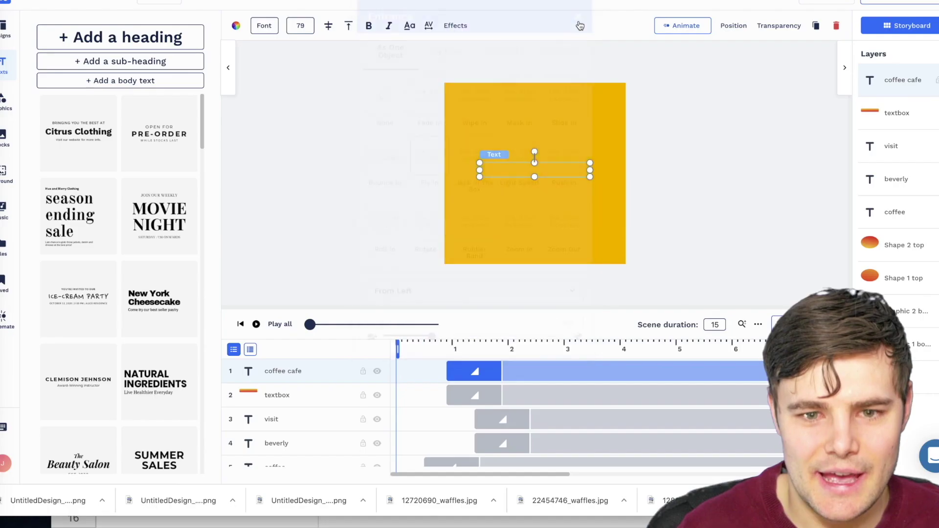
{"action": "left_click", "coordinate": [255, 326]}
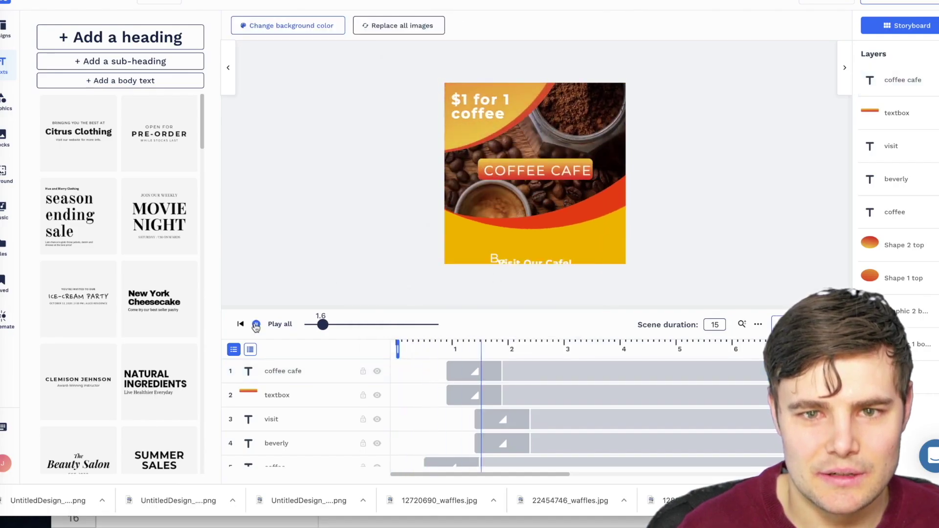
- Replace the COFFEE CAFE text with "PROTEIN PACKED PANCAKES" and recolour the Shape 1 top layer purple
{"action": "left_click", "coordinate": [547, 172]}
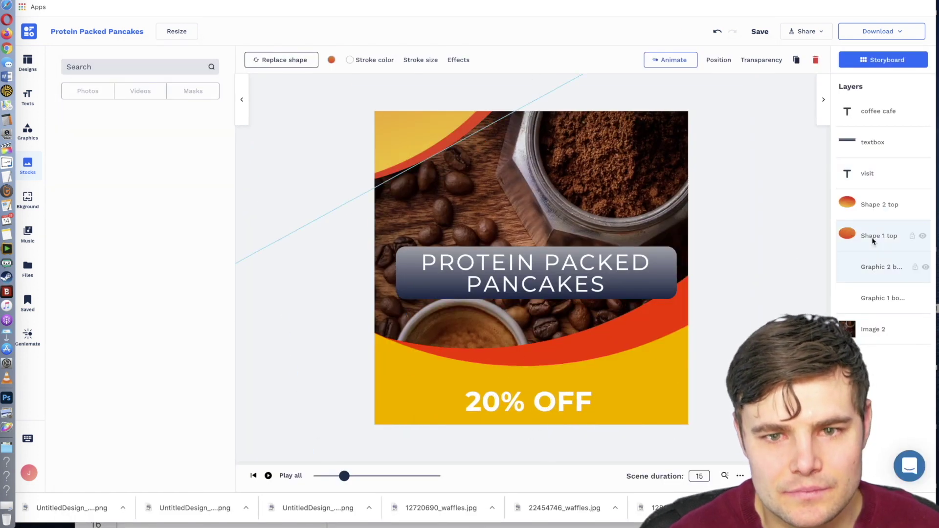
{"action": "left_click", "coordinate": [148, 204]}
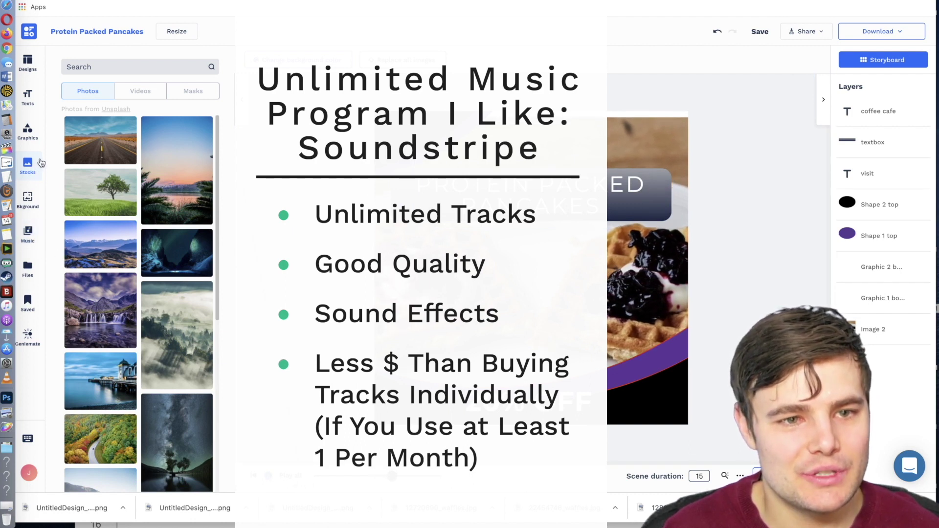
- Search the music library for "Epic" and filter the tracks by the Epic category
{"action": "left_click", "coordinate": [27, 240]}
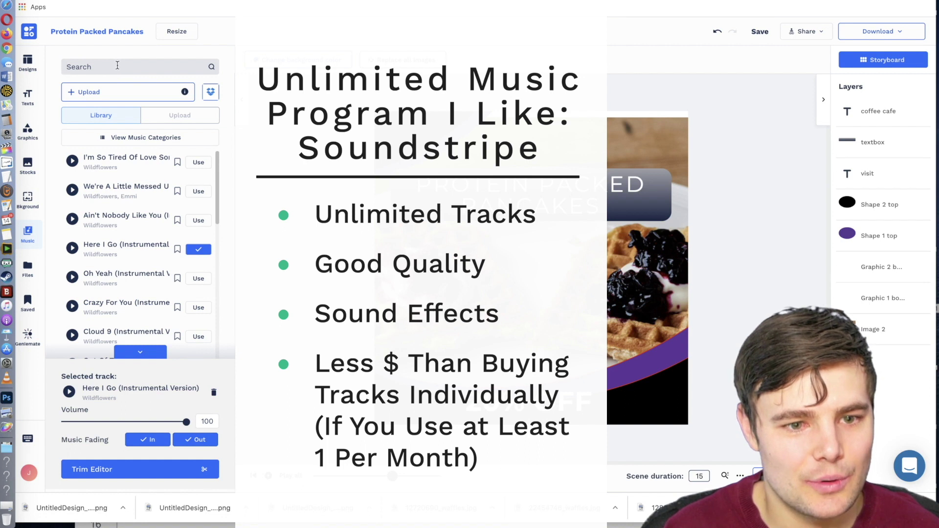
{"action": "type", "text": "EP"}
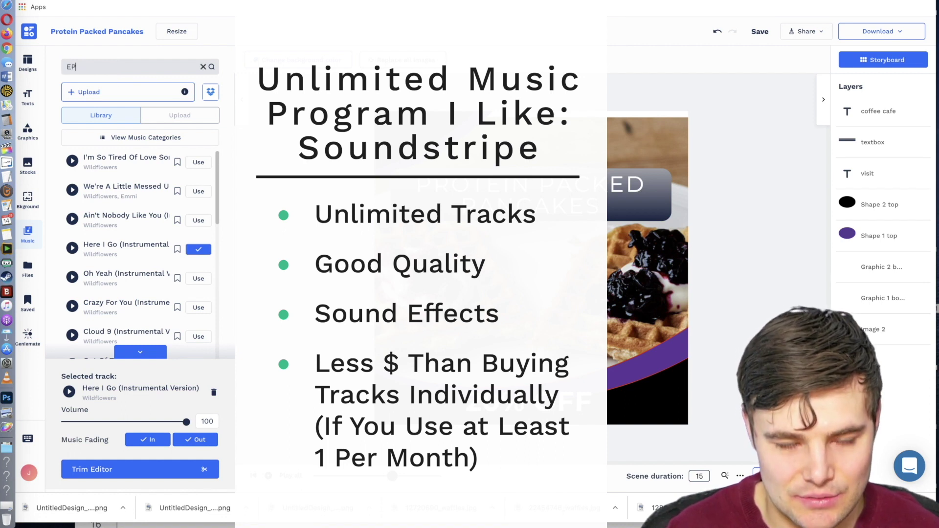
{"action": "type", "text": "IC"}
{"action": "left_click", "coordinate": [78, 98]}
- Use the instrumental track "Something Good" as the project's music and play the scene with it
{"action": "left_click", "coordinate": [195, 177]}
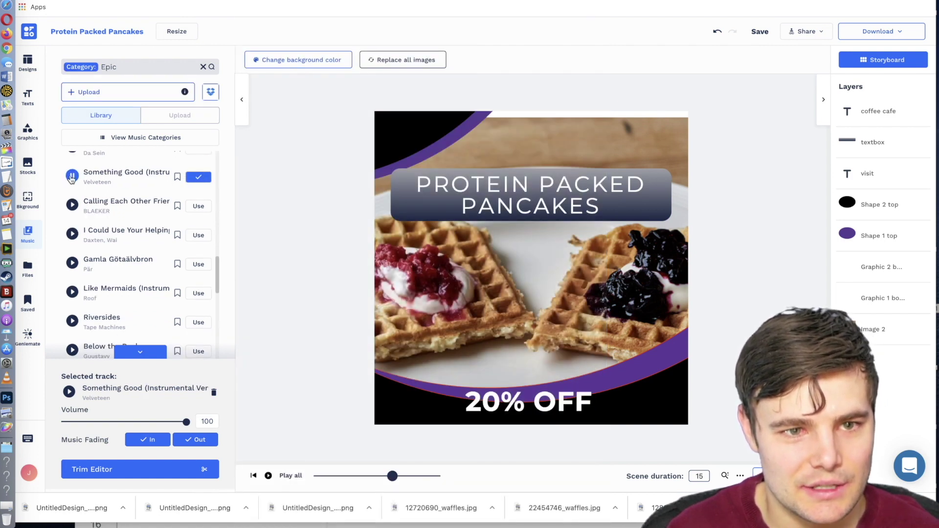
{"action": "left_click", "coordinate": [268, 476]}
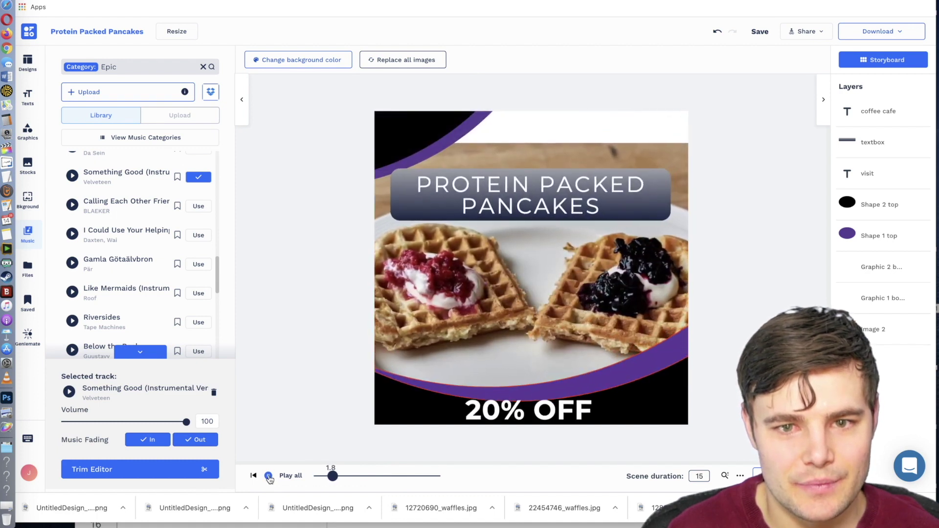
{"action": "left_click", "coordinate": [269, 476]}
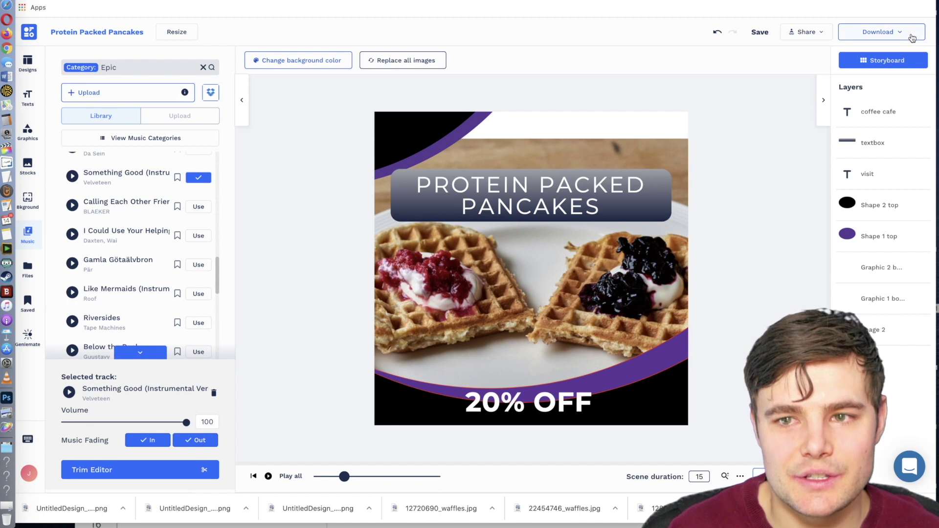
- Download the project as a high quality MP4 video
{"action": "left_click", "coordinate": [912, 38]}
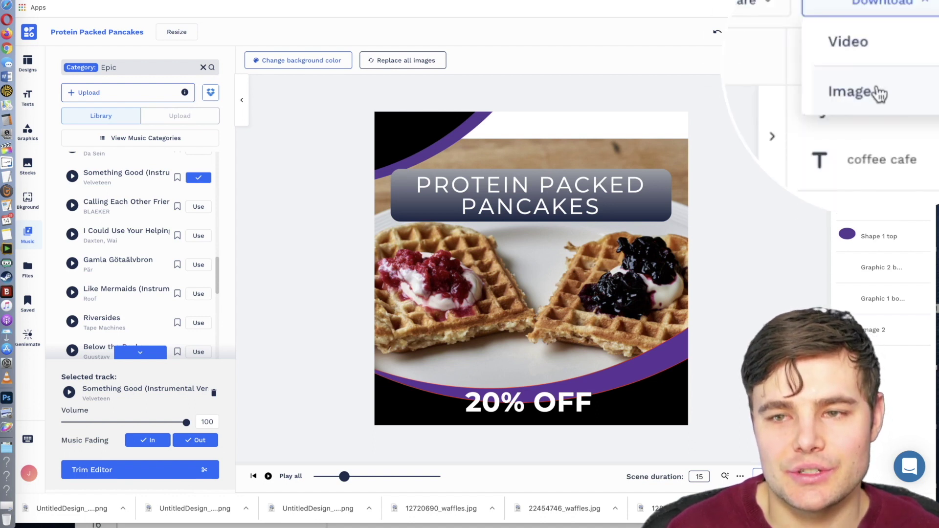
{"action": "left_click", "coordinate": [857, 48]}
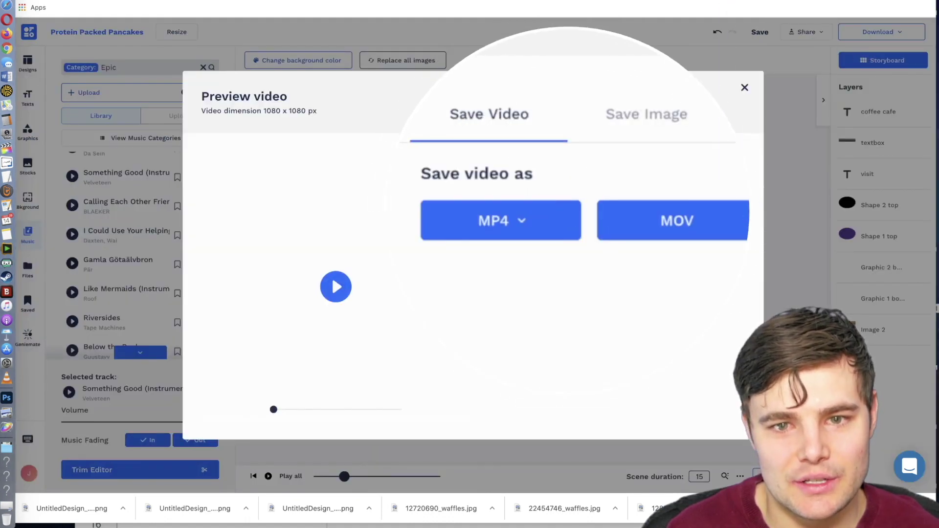
{"action": "left_click", "coordinate": [478, 211]}
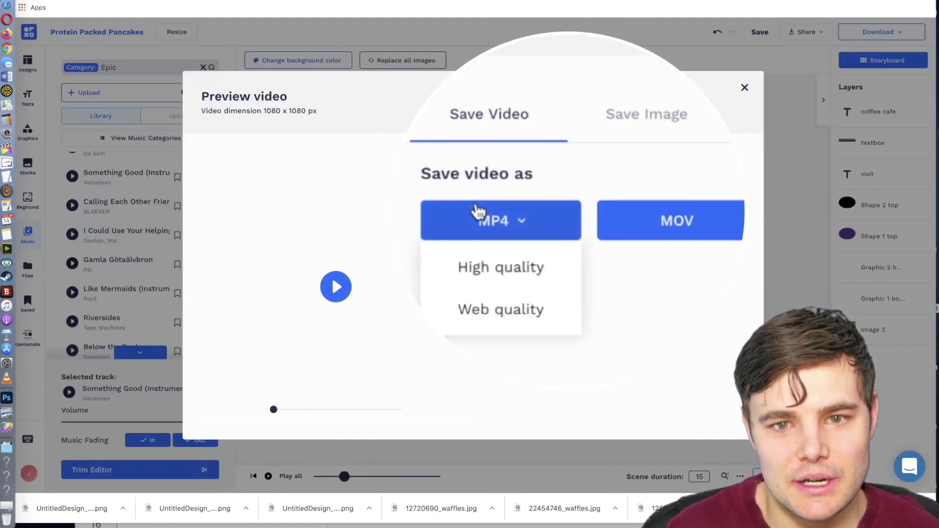
{"action": "left_click", "coordinate": [487, 280]}
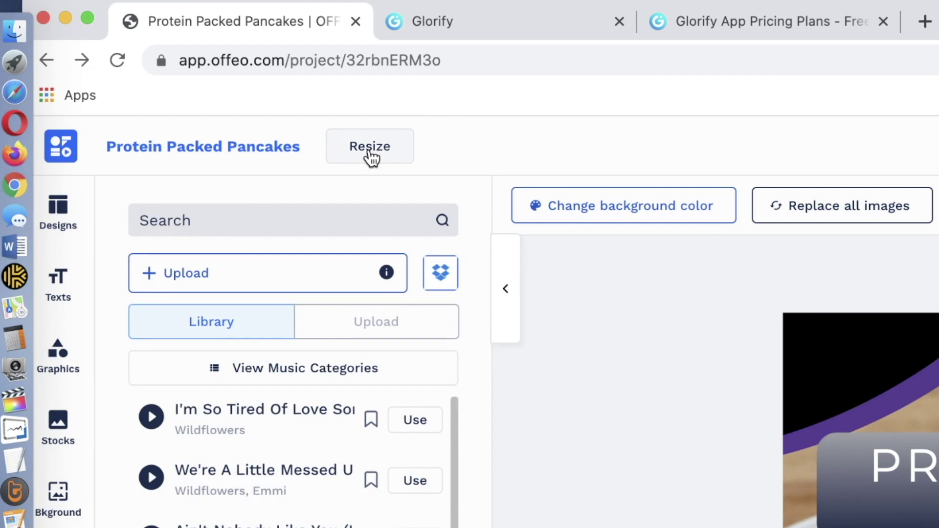
- Resize the project to the Vertical size of 1080 x 1920 px
{"action": "left_click", "coordinate": [370, 157]}
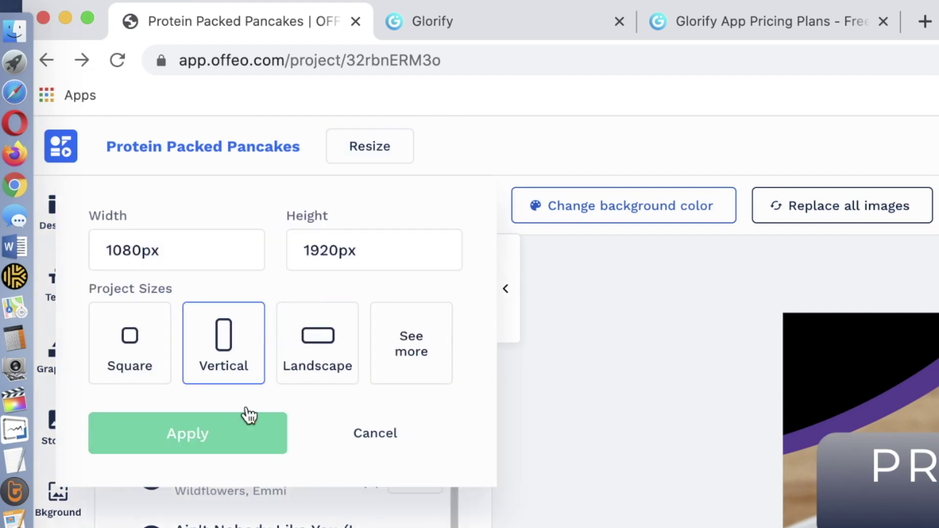
{"action": "left_click", "coordinate": [228, 448]}
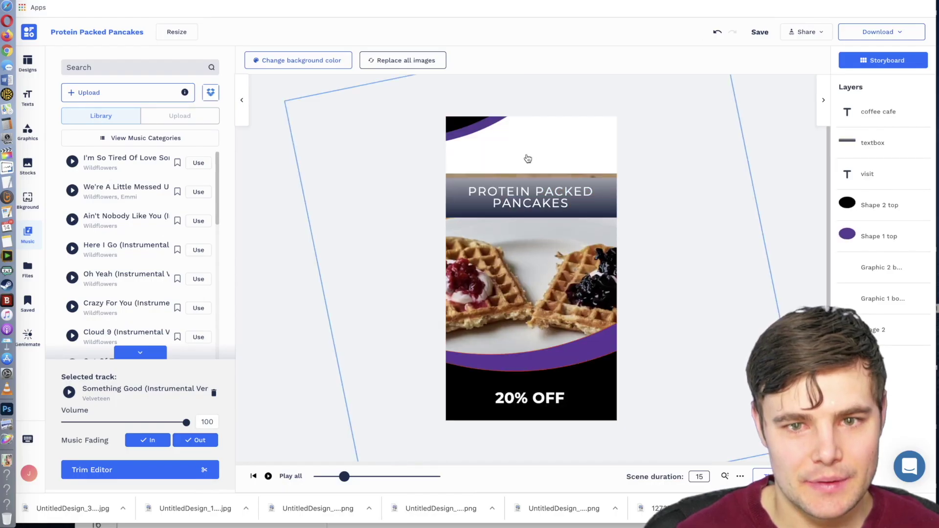
- Rearrange the curved bottom graphics and the top shape to fit the vertical canvas
{"action": "left_click", "coordinate": [532, 158]}
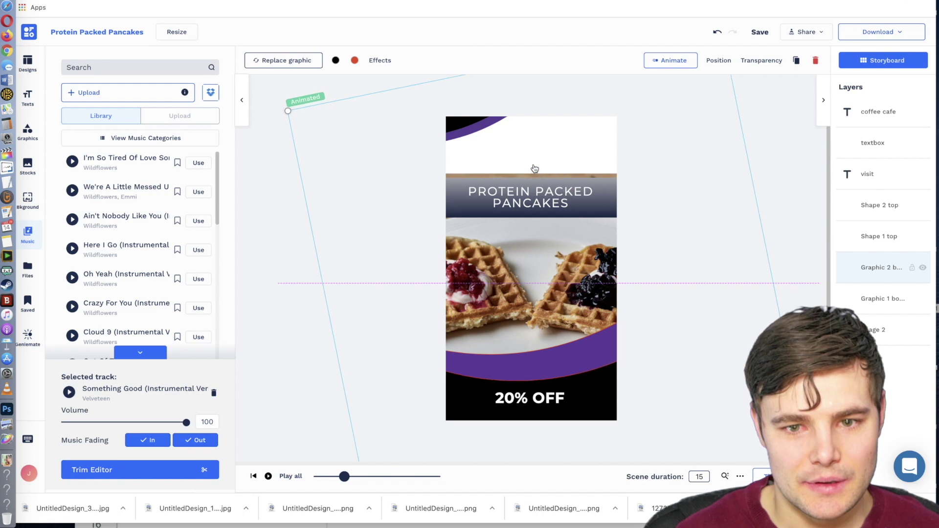
{"action": "left_click", "coordinate": [884, 300]}
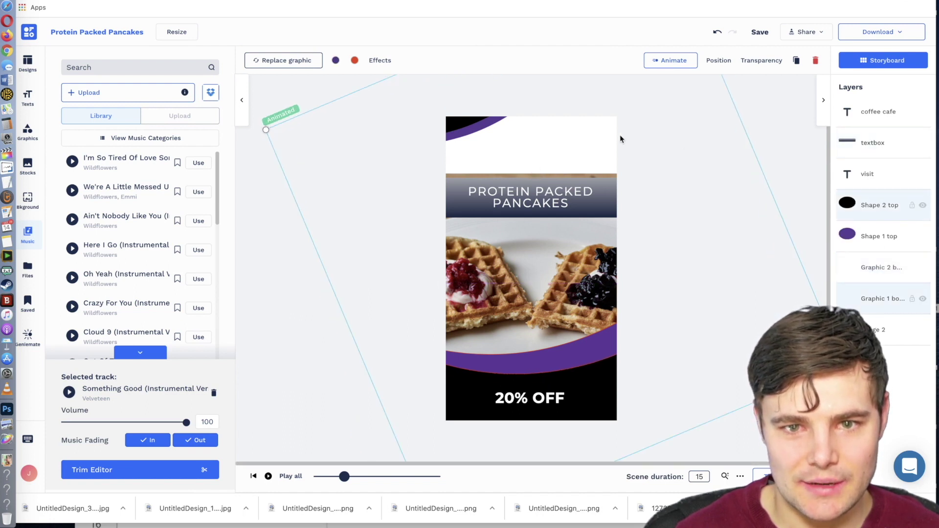
{"action": "left_click", "coordinate": [472, 125]}
{"action": "left_click_drag", "start_coordinate": [524, 410], "coordinate": [520, 390]}
{"action": "left_click_drag", "start_coordinate": [521, 384], "coordinate": [527, 376]}
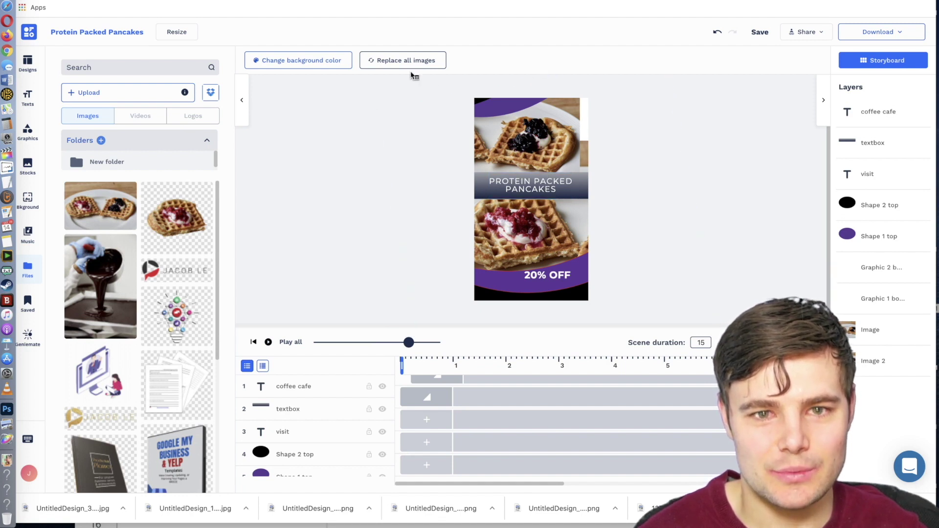
- Download the vertical design as a high quality MP4 video
{"action": "left_click", "coordinate": [889, 38]}
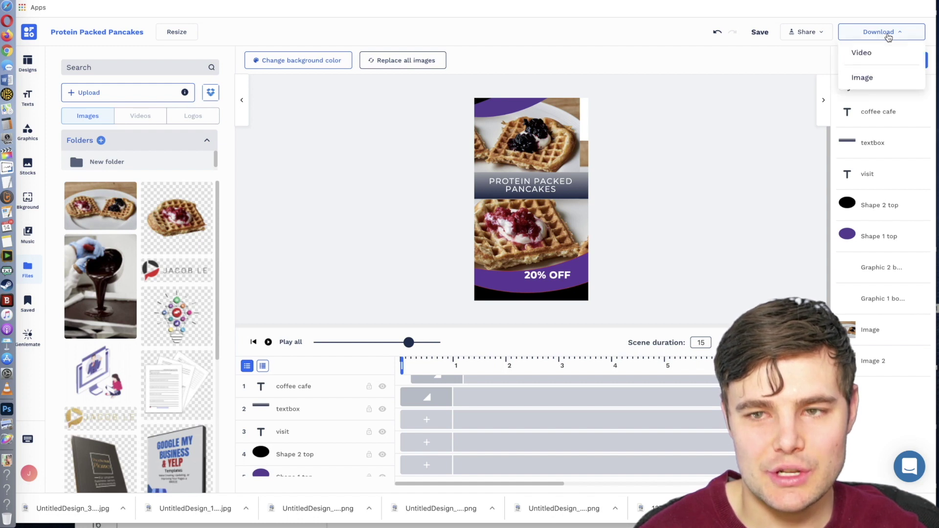
{"action": "left_click", "coordinate": [865, 58]}
{"action": "left_click", "coordinate": [522, 221]}
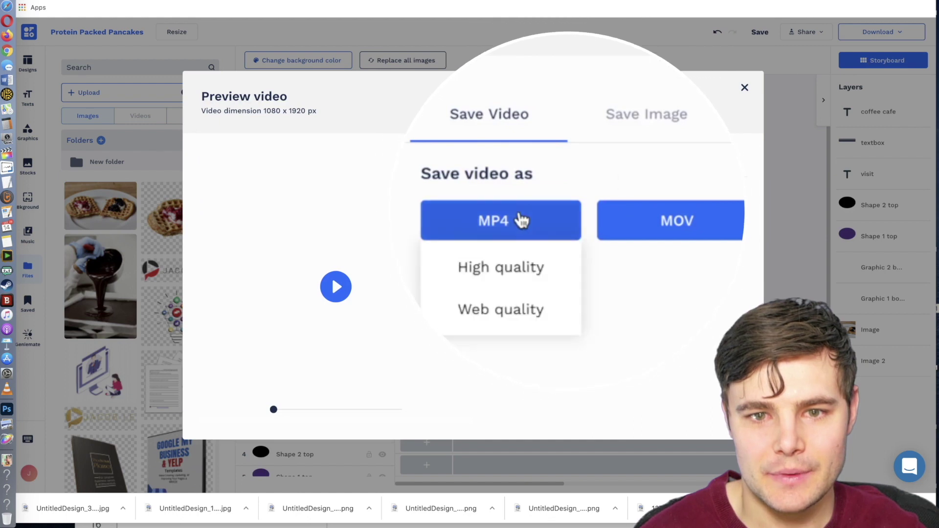
{"action": "left_click", "coordinate": [504, 266]}
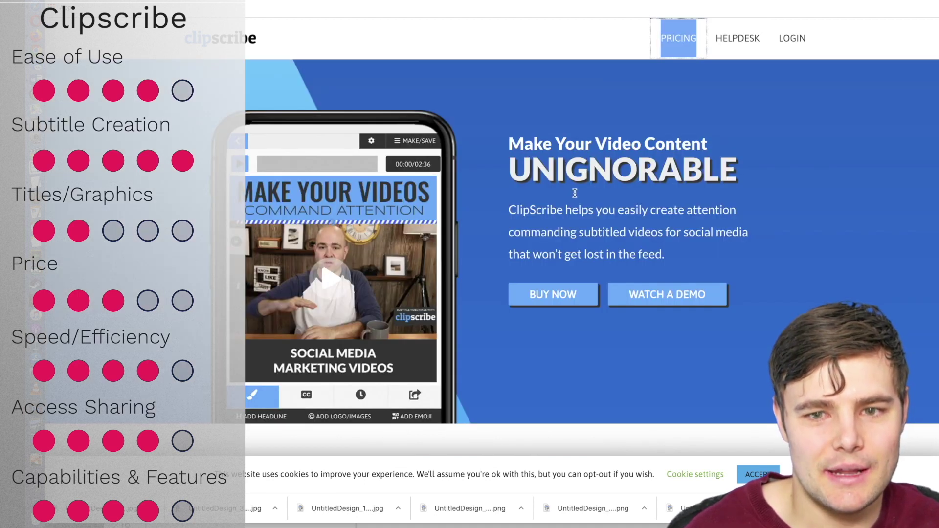
- Switch to the Clipscribe website and log in with the saved account credentials
{"action": "left_click", "coordinate": [803, 46]}
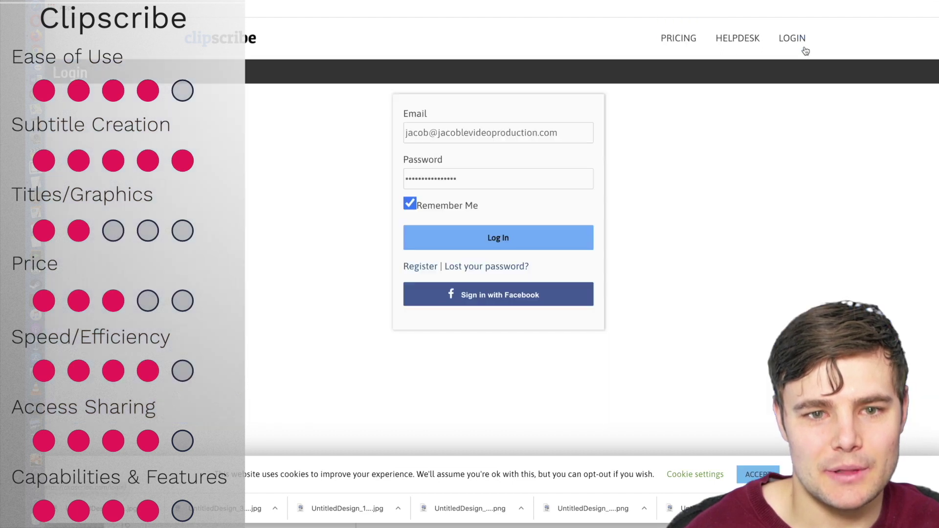
{"action": "left_click", "coordinate": [518, 237]}
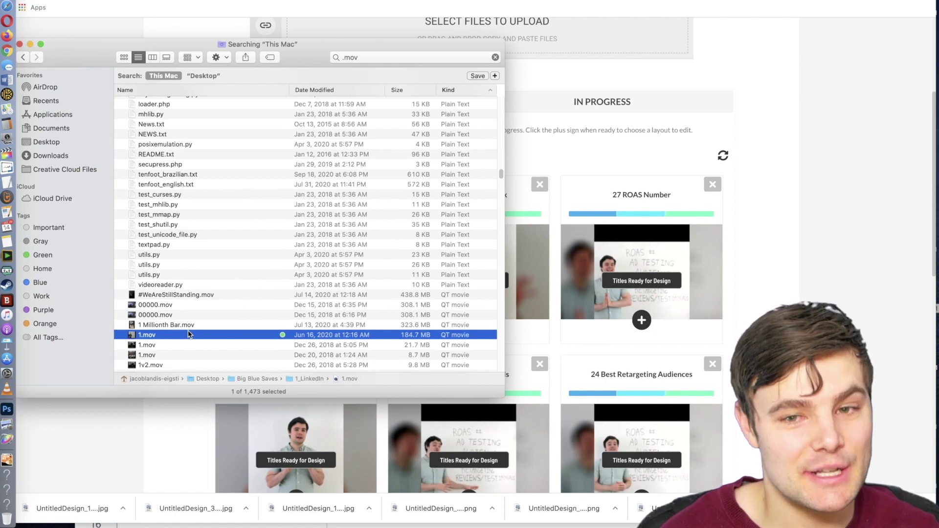
- Preview the 184.7 MB video 1.mov in Finder and upload it to Clipscribe from the 1_LinkedIn folder
{"action": "key", "text": "space"}
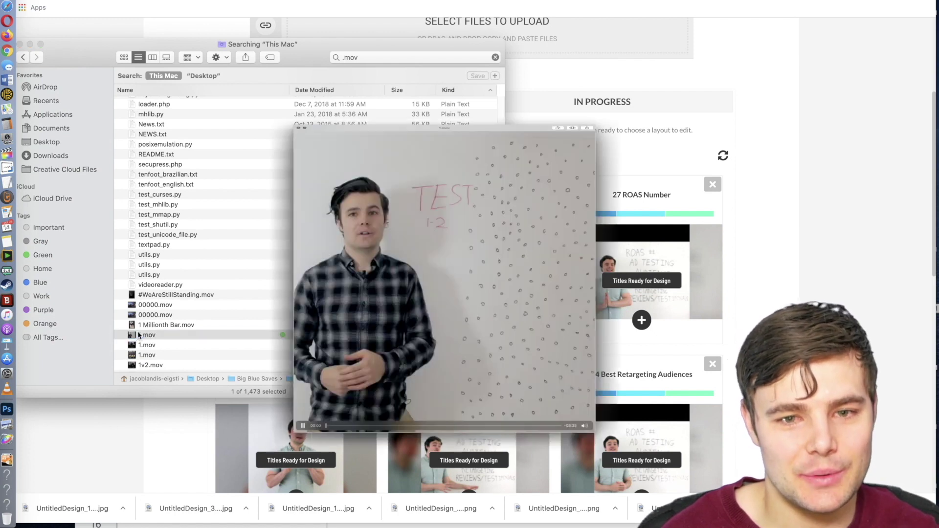
{"action": "key", "text": "space"}
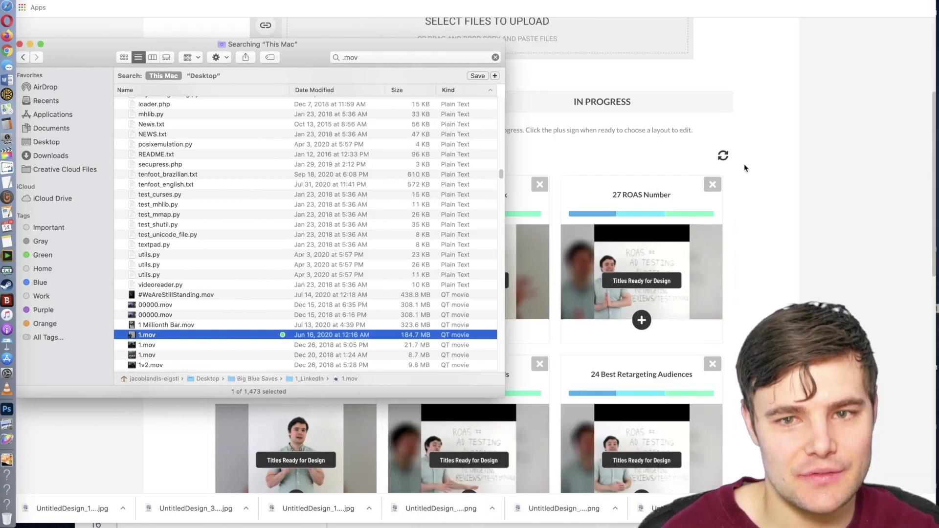
{"action": "left_click", "coordinate": [757, 165]}
{"action": "scroll", "coordinate": [521, 75], "scroll_direction": "up", "scroll_amount": 5}
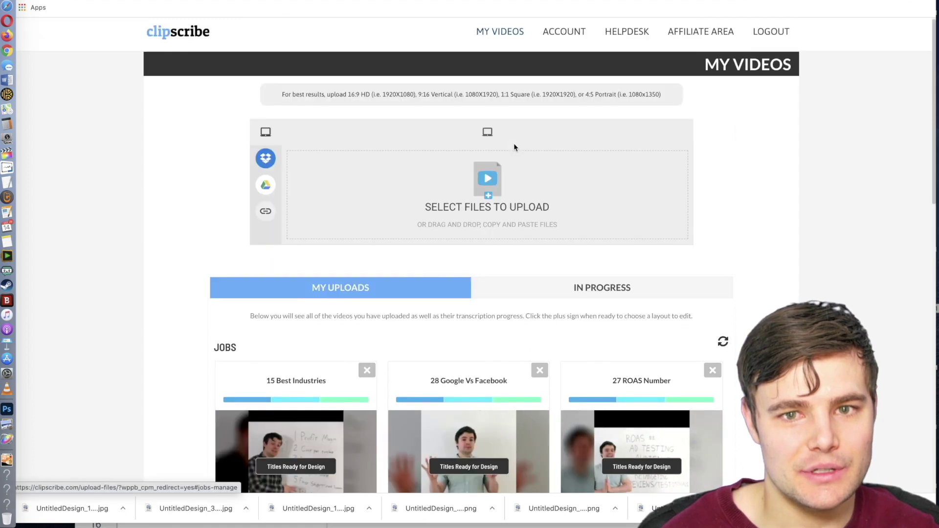
{"action": "left_click", "coordinate": [494, 191]}
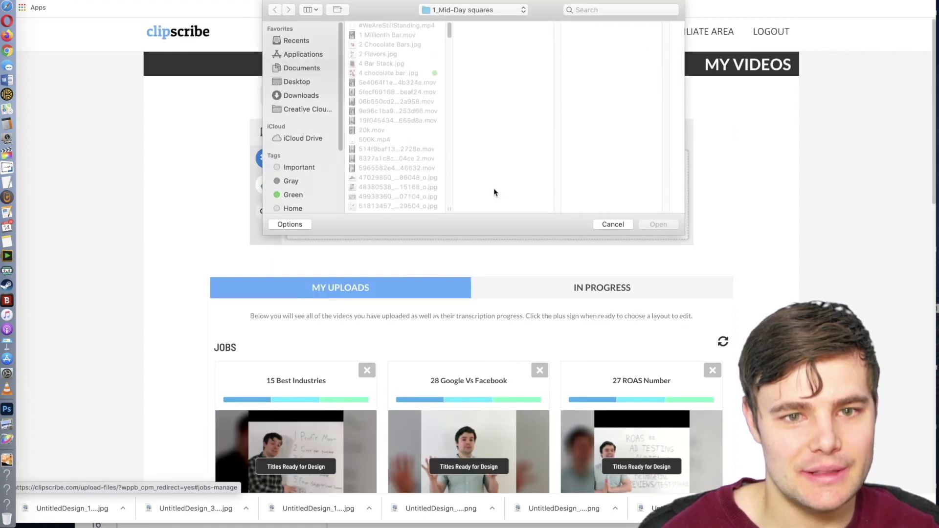
{"action": "key", "text": "super+Tab"}
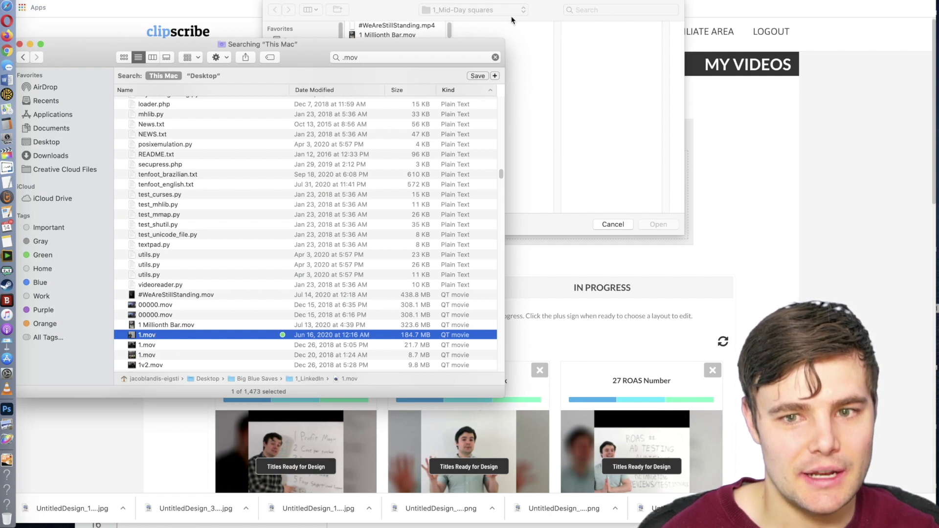
{"action": "left_click_drag", "start_coordinate": [512, 20], "coordinate": [538, 92]}
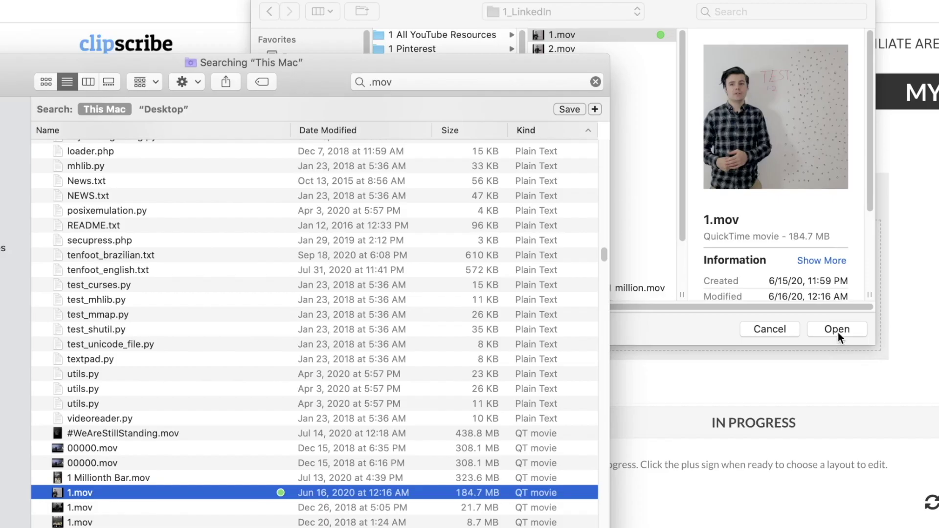
{"action": "left_click", "coordinate": [659, 224]}
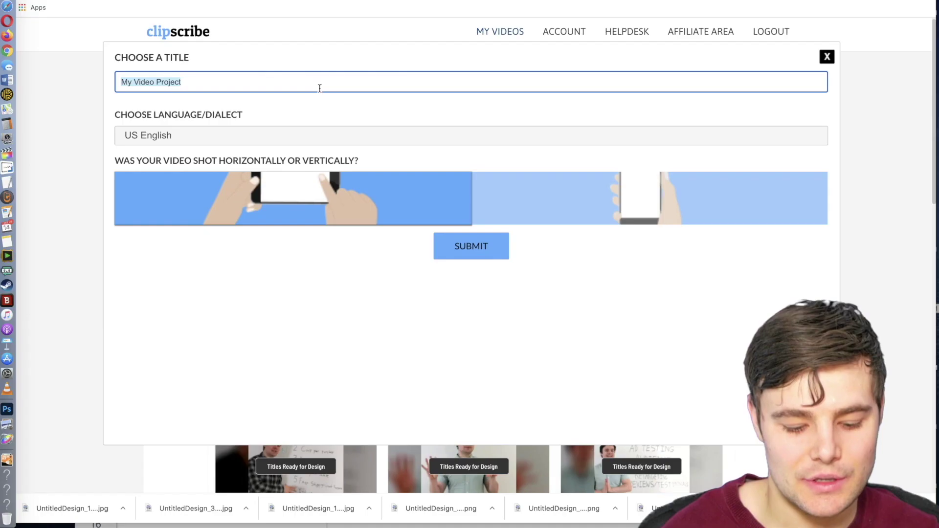
- Title the uploaded video "Facebook Training 14", submit it for US English transcription as a horizontal video, and return to the uploads
{"action": "triple_click", "coordinate": [319, 84]}
{"action": "type", "text": "Face"}
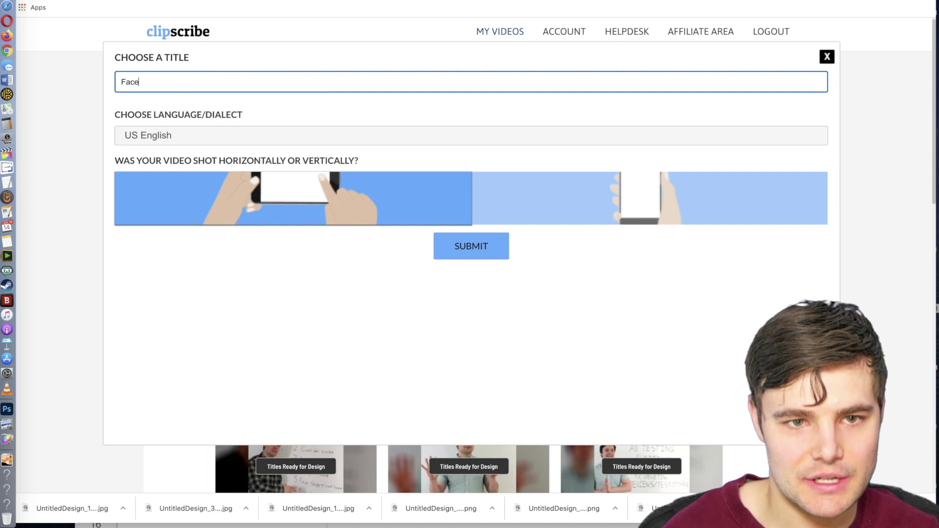
{"action": "type", "text": "book Training 14"}
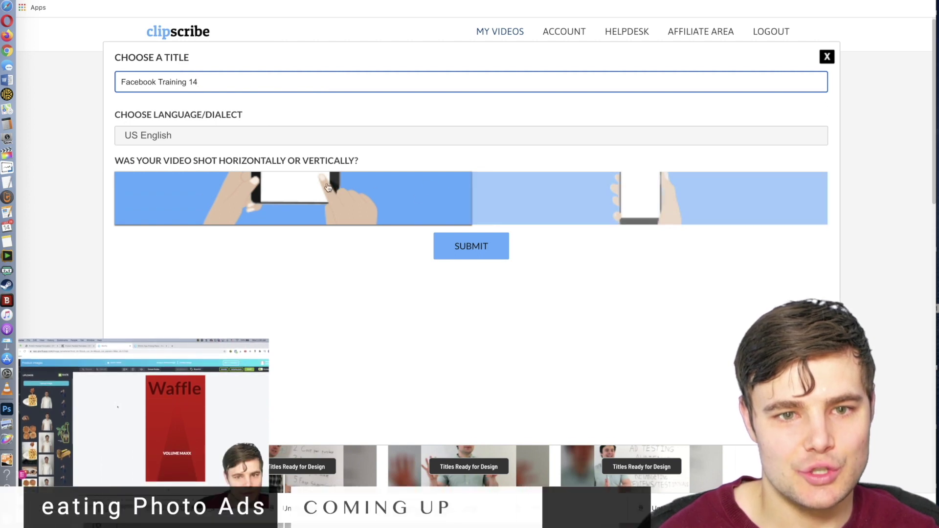
{"action": "left_click", "coordinate": [464, 247]}
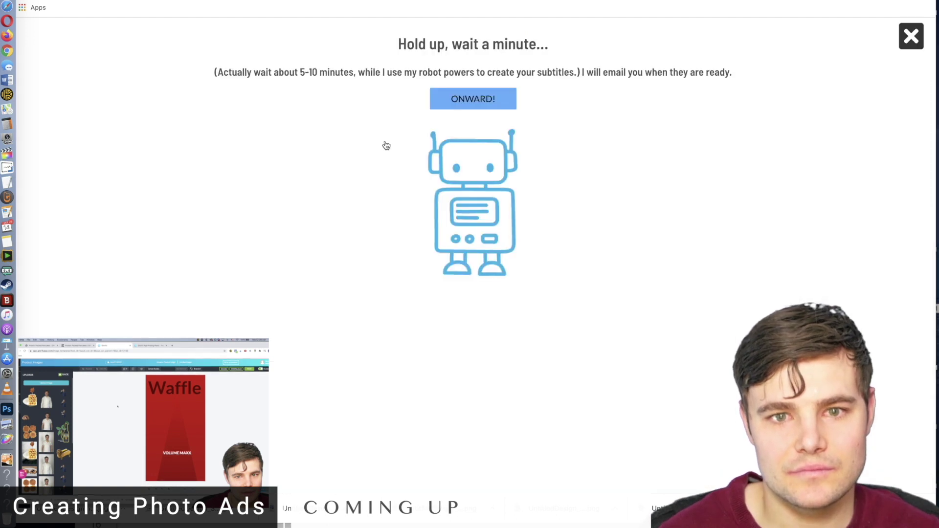
{"action": "left_click", "coordinate": [477, 98]}
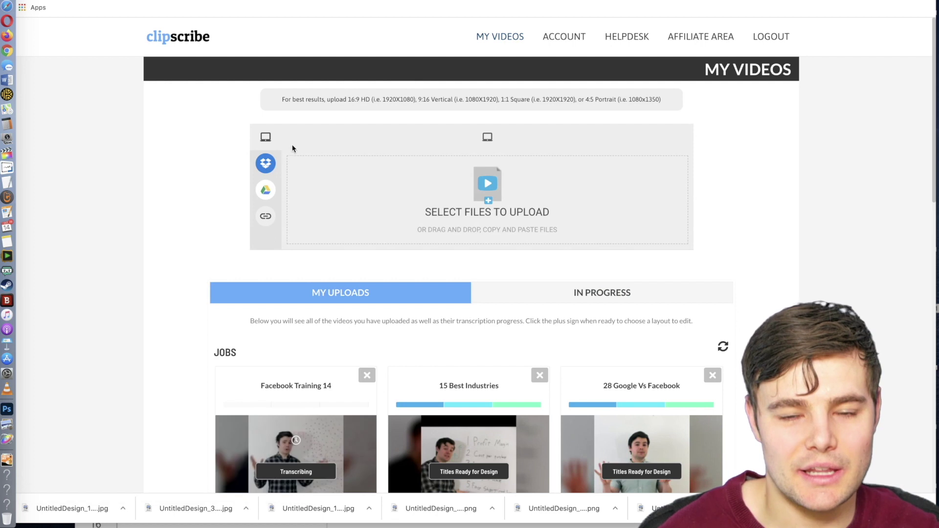
- Open the editing choices for the Facebook Training 14 job in the uploads
{"action": "scroll", "coordinate": [183, 191], "scroll_direction": "down", "scroll_amount": 3}
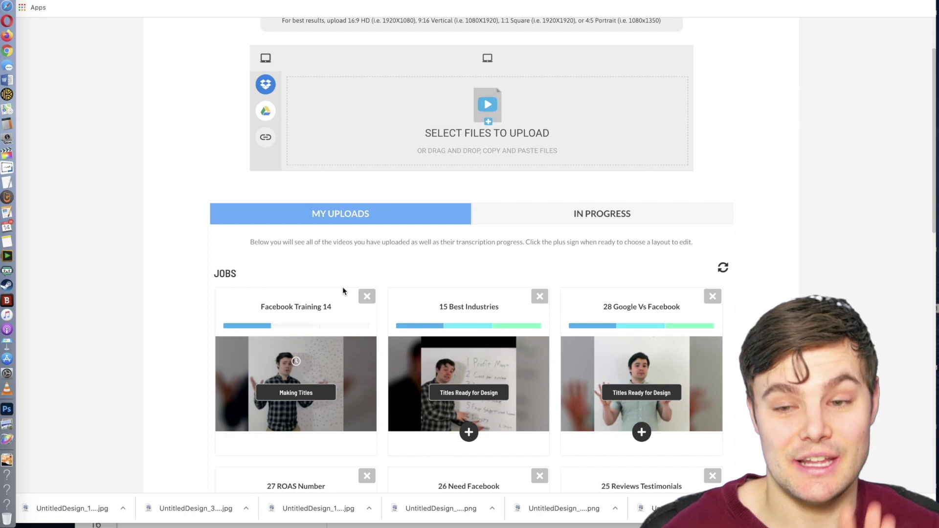
{"action": "scroll", "coordinate": [343, 287], "scroll_direction": "down", "scroll_amount": 3}
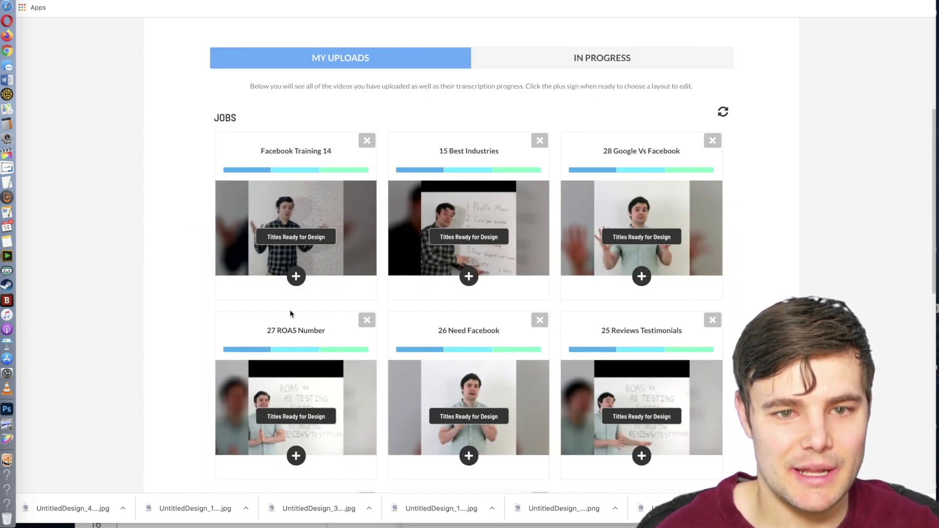
{"action": "left_click", "coordinate": [296, 277]}
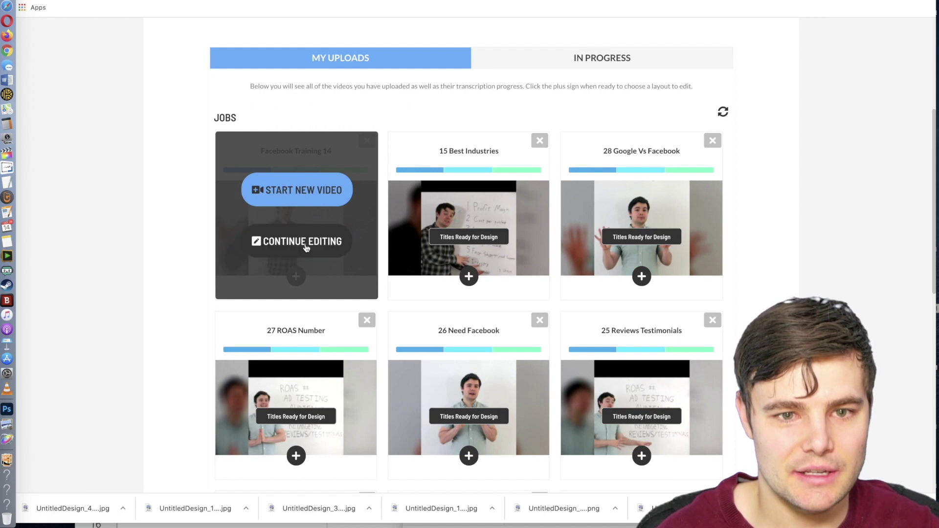